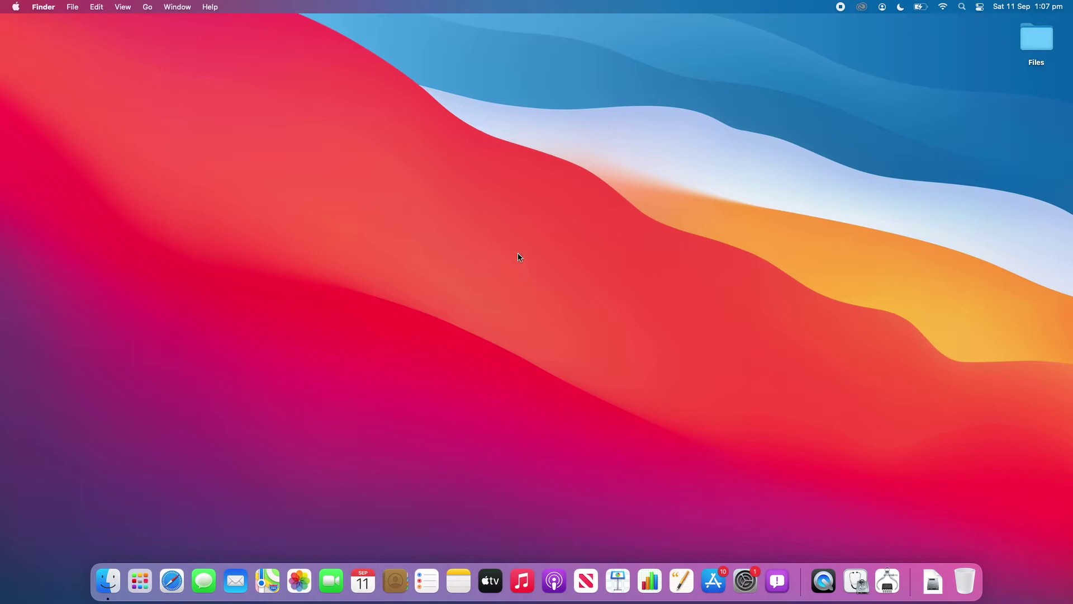
# Step: Launch System Information from the Apple menu's Option-key alternate to see the MacBook Pro Hardware Overview
pyautogui.click(18, 10)
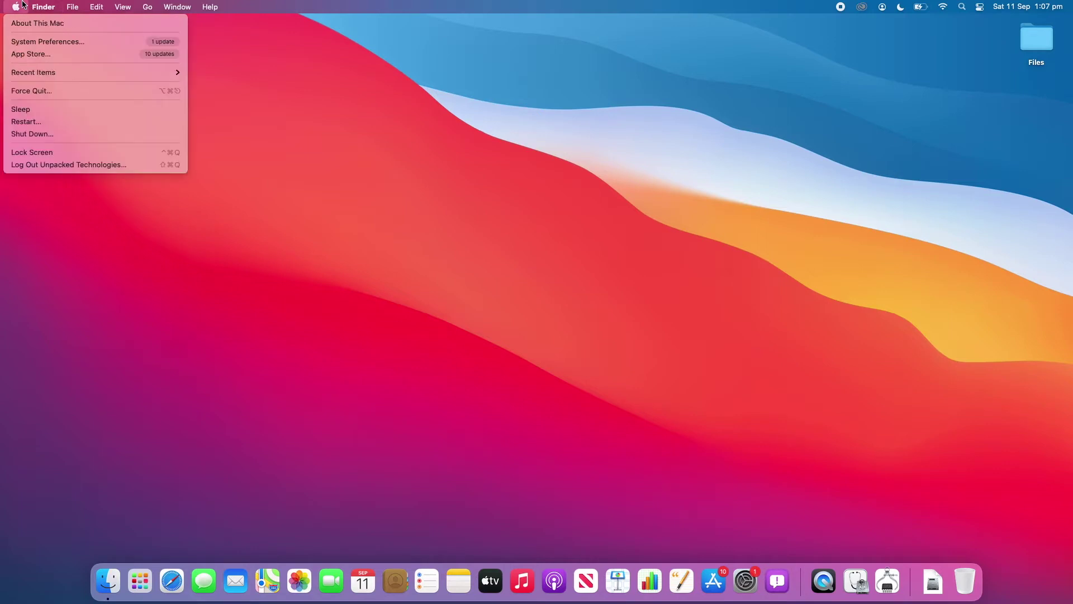
pyautogui.press('alt')
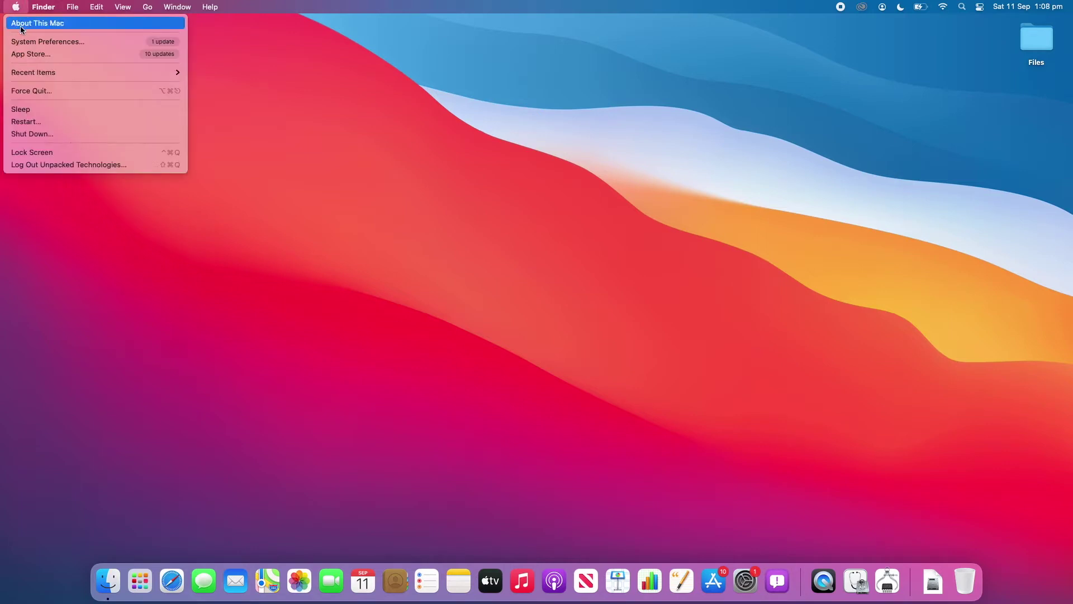
pyautogui.press('alt')
pyautogui.click(96, 22)
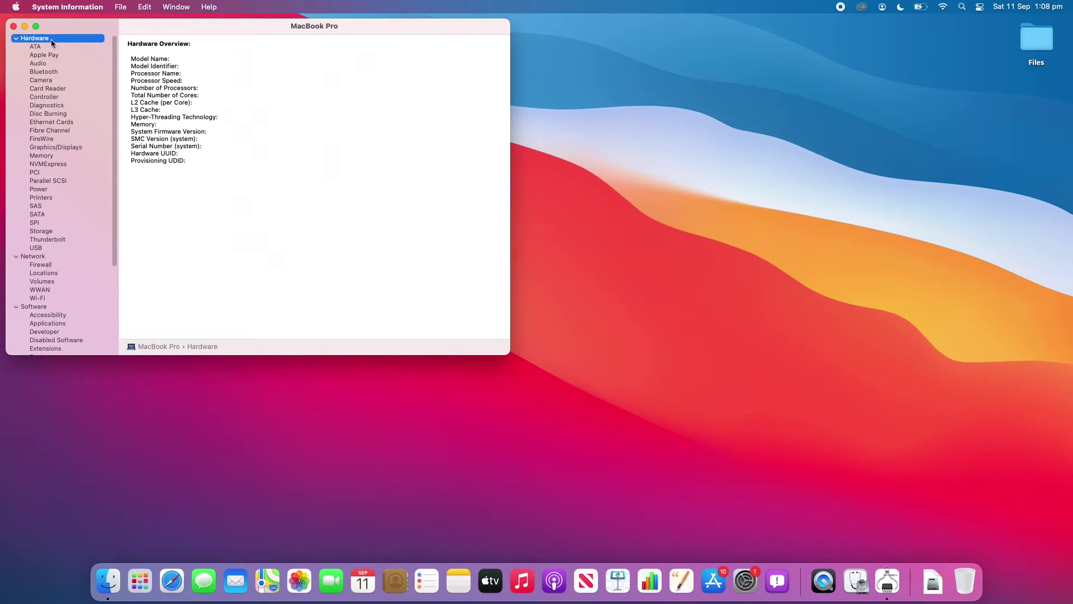
# Step: Open the Power report and highlight the battery's Condition: Normal line (546 cycles)
pyautogui.click(42, 190)
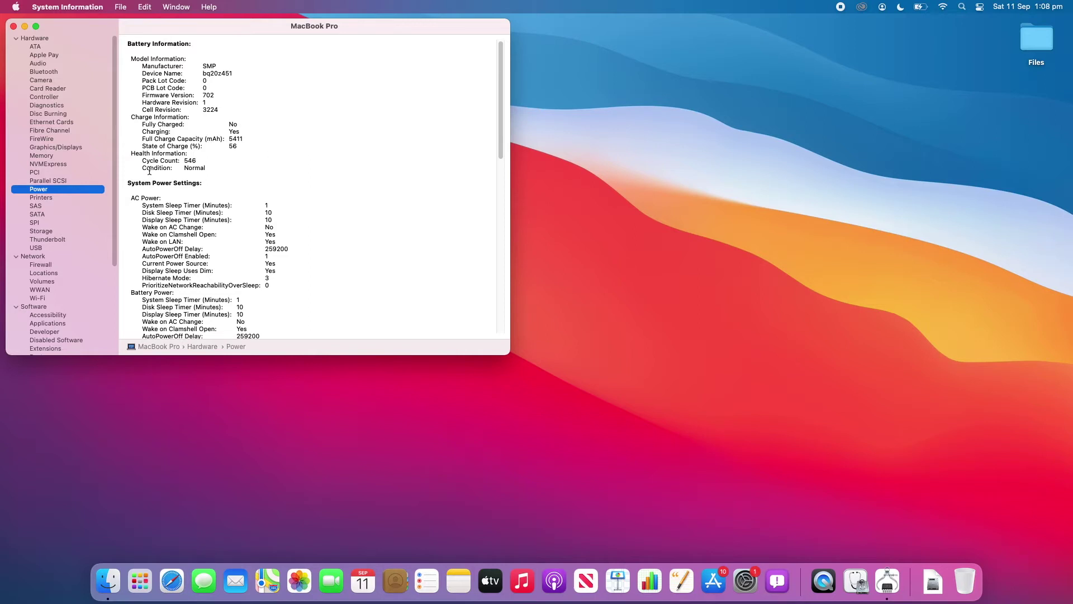
pyautogui.moveTo(143, 167); pyautogui.dragTo(211, 170)
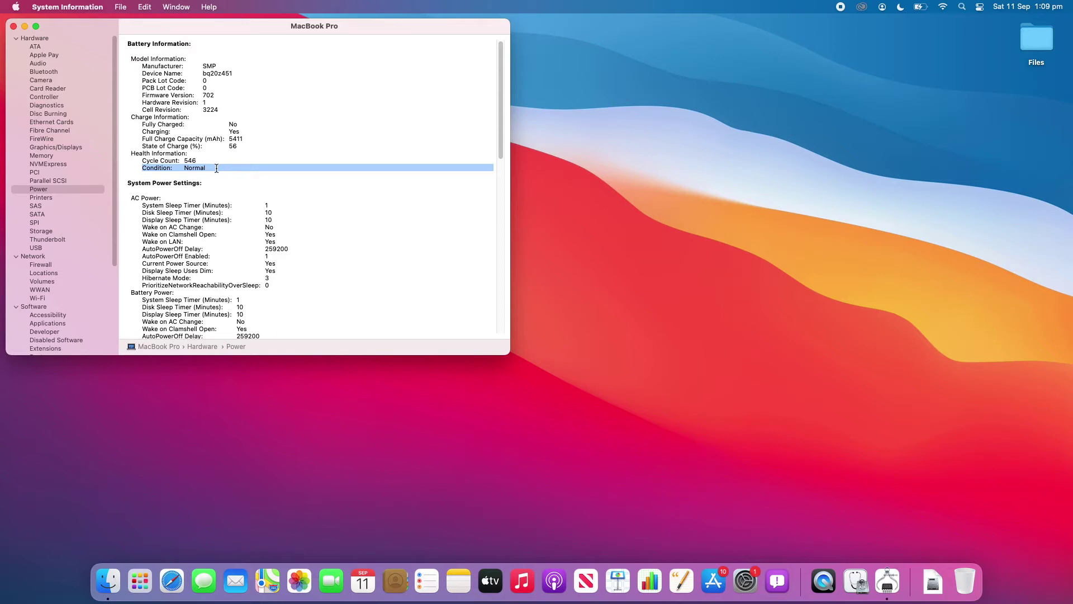
pyautogui.click(219, 167)
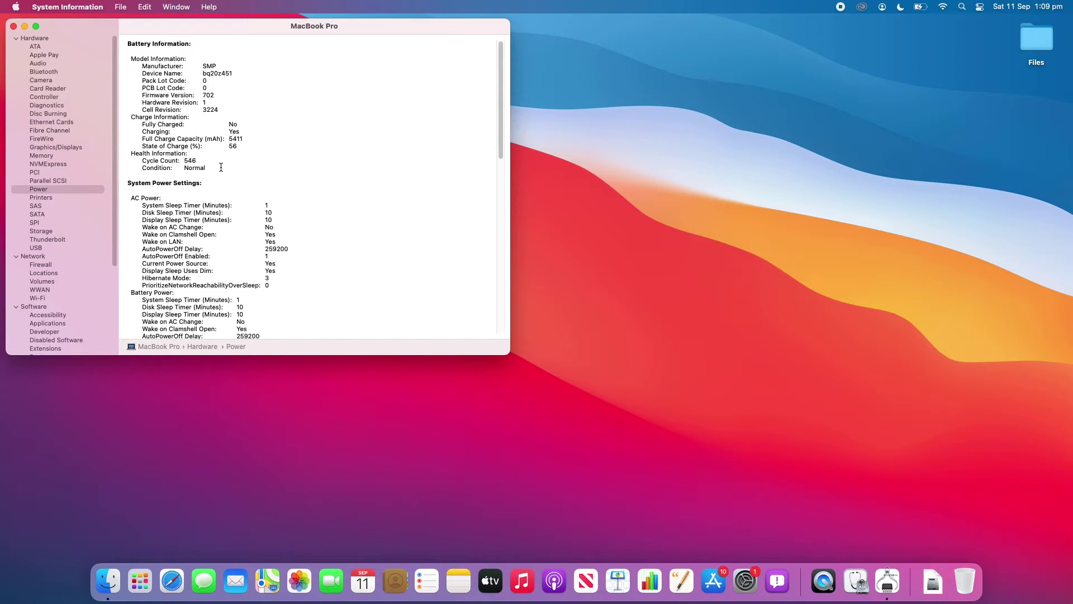
# Step: Close System Information and search Google for 'coconut battery' in Safari
pyautogui.click(14, 26)
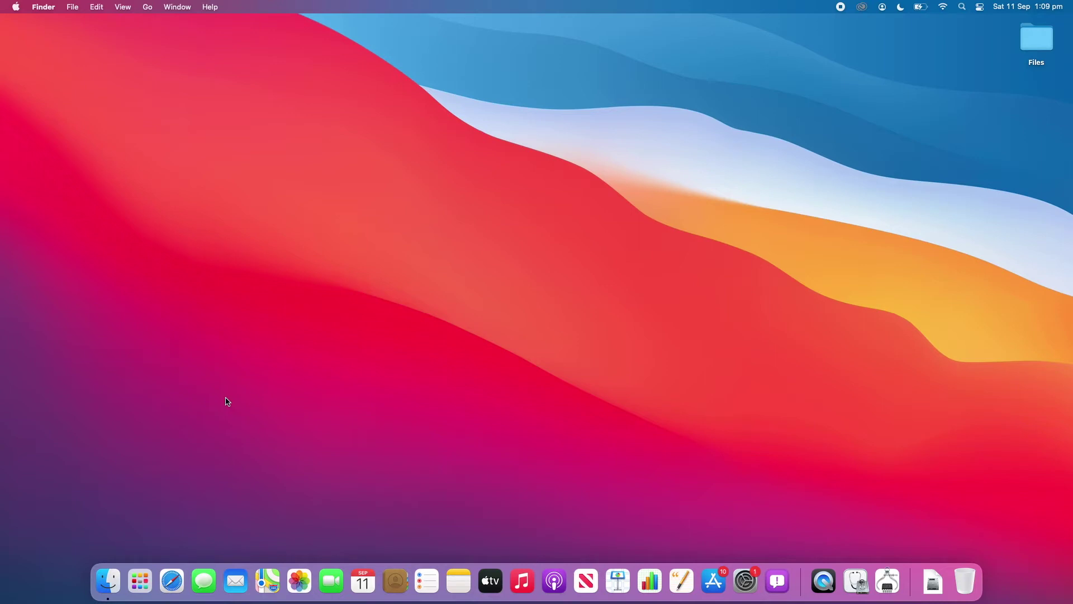
pyautogui.click(171, 592)
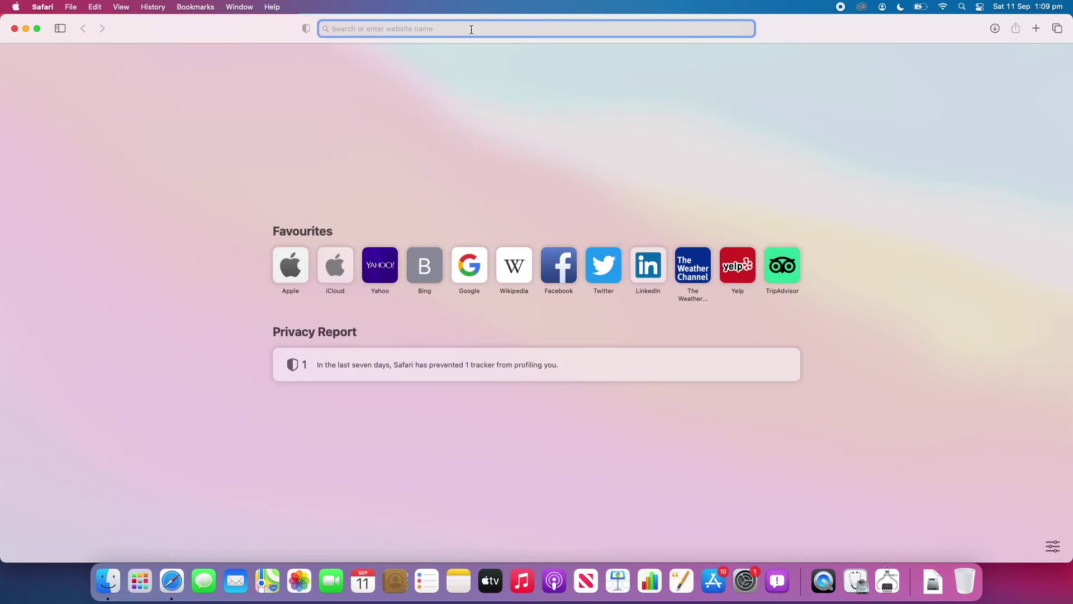
pyautogui.write('co')
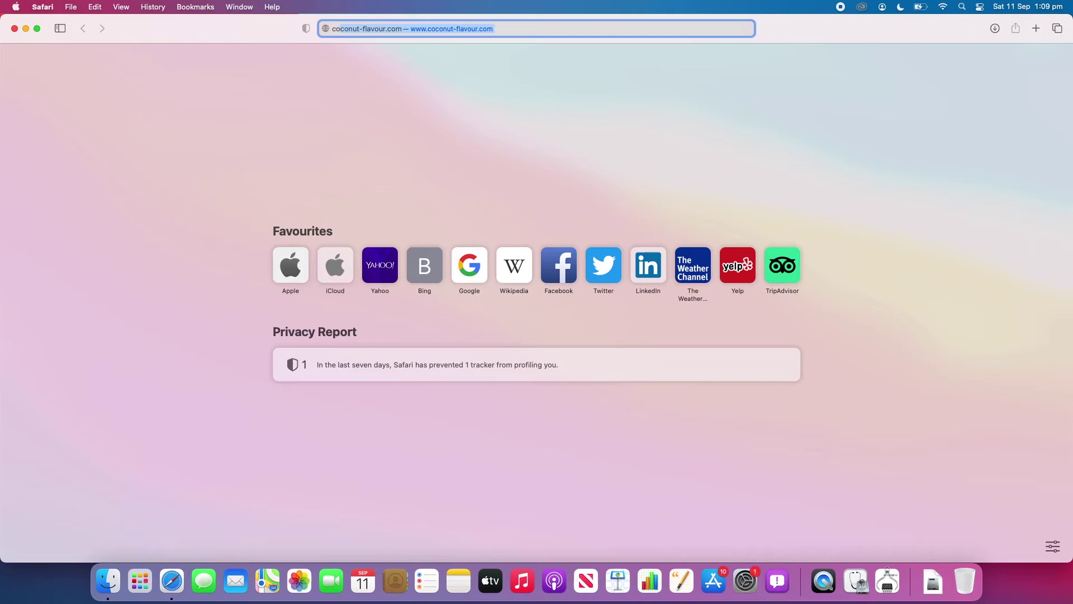
pyautogui.write('conut battery')
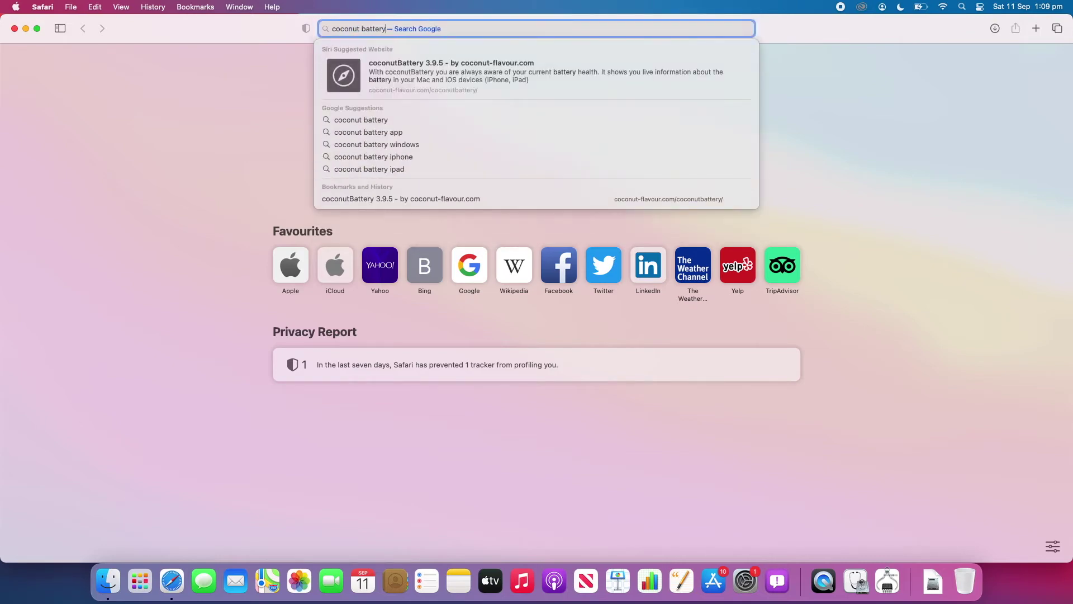
pyautogui.press('Return')
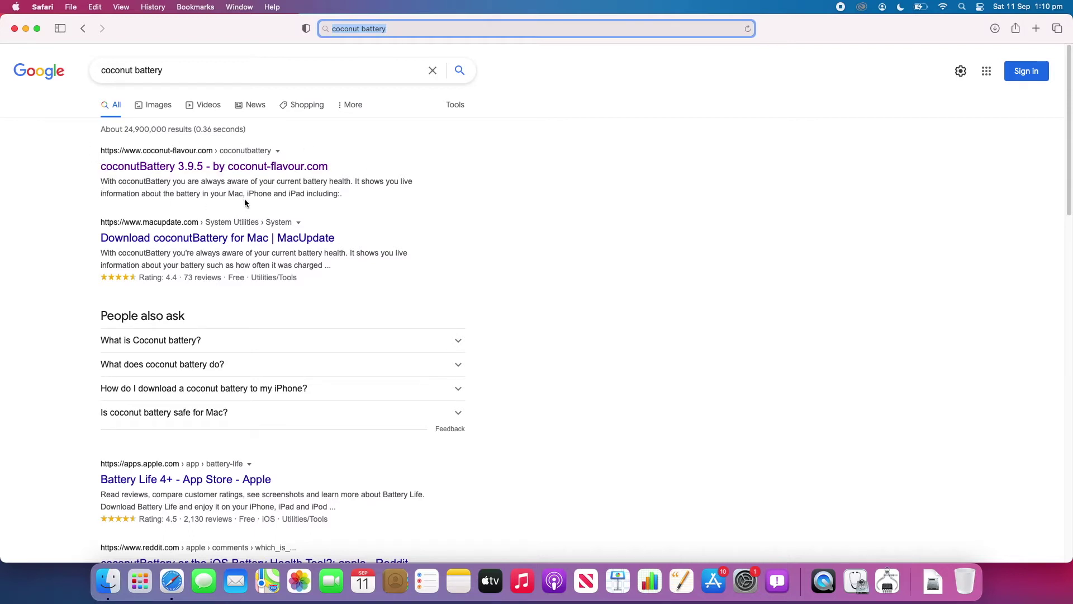
# Step: Go to the 'coconutBattery 3.9.5 - by coconut-flavour.com' search result
pyautogui.click(130, 170)
pyautogui.click(130, 170)
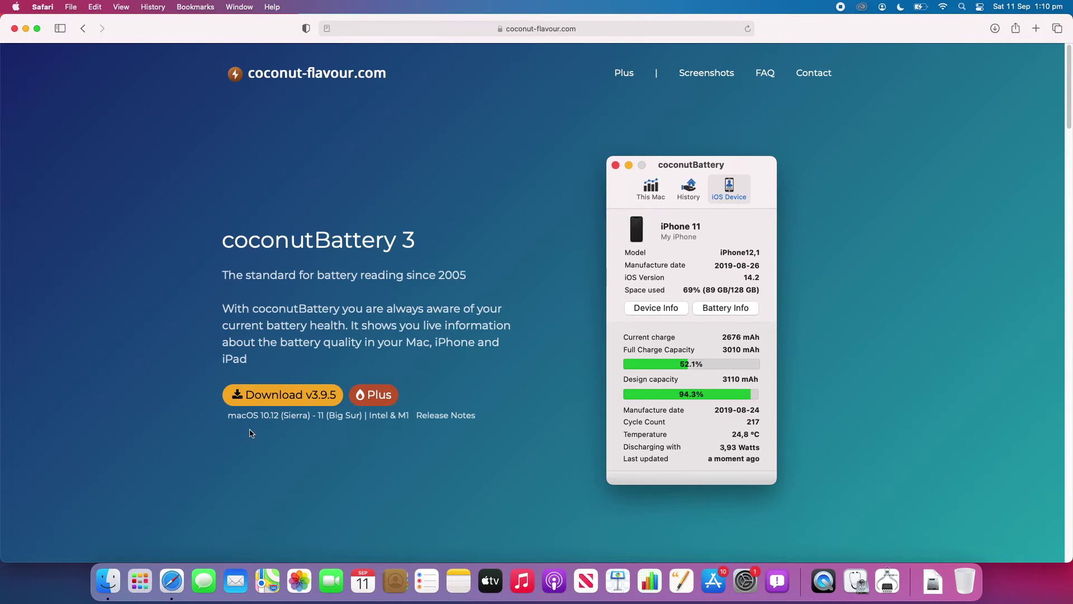
# Step: Download coconutBattery v3.9.5 (13.8 MB) and verify it in Safari's Downloads list
pyautogui.click(293, 403)
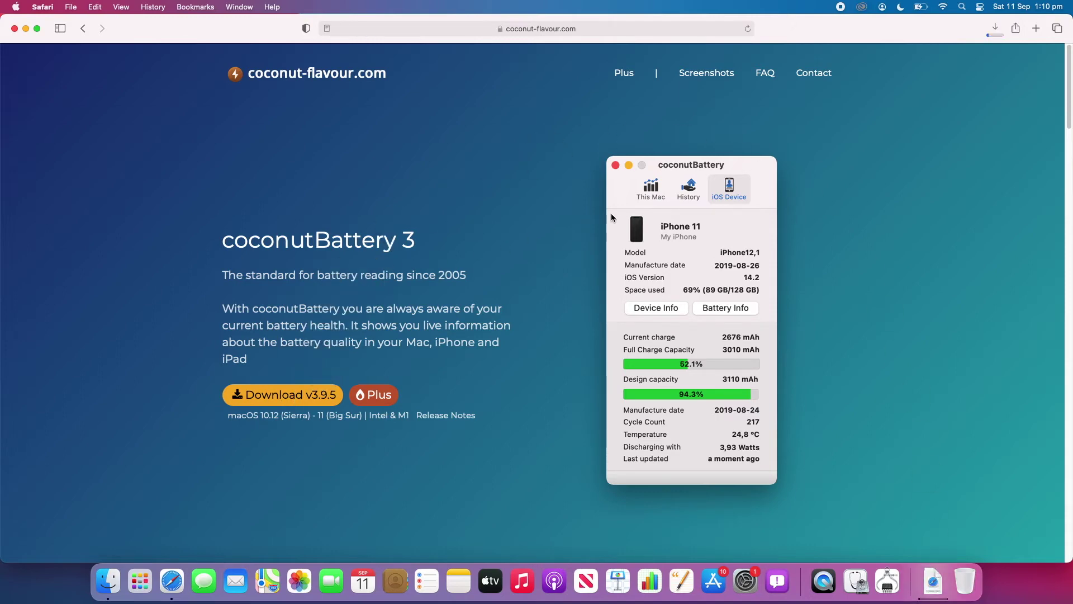
pyautogui.click(995, 29)
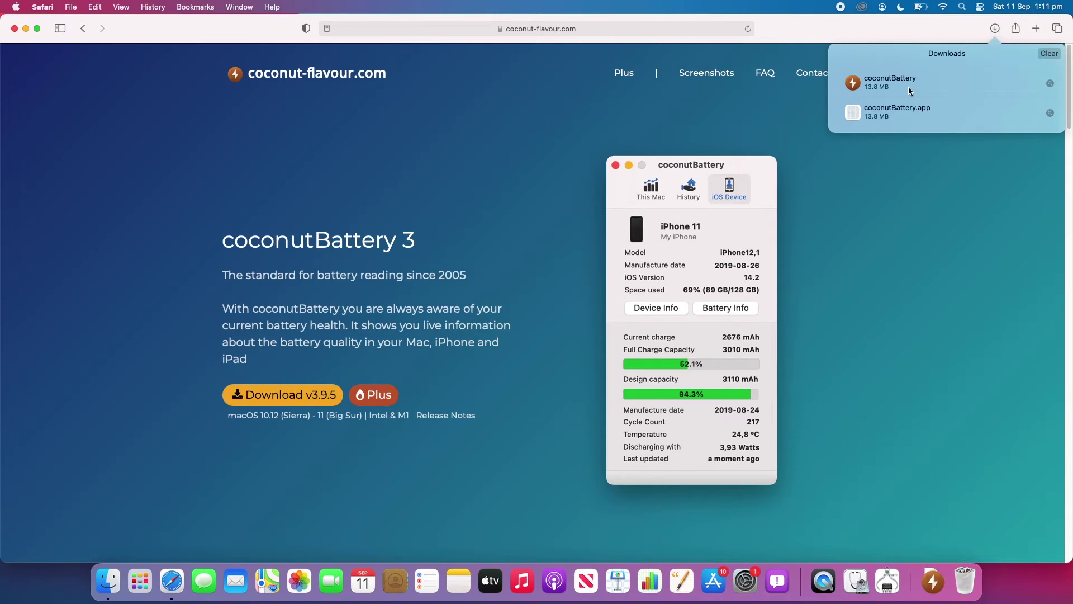
pyautogui.click(968, 35)
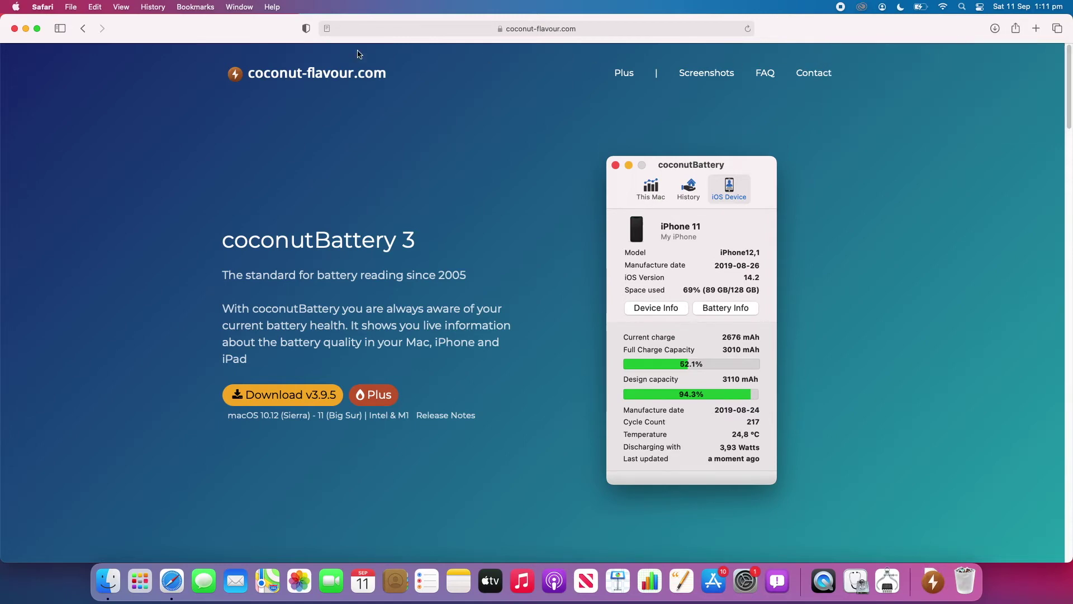
# Step: Quit Safari and launch coconutBattery from the Downloads stack in the Dock
pyautogui.click(48, 6)
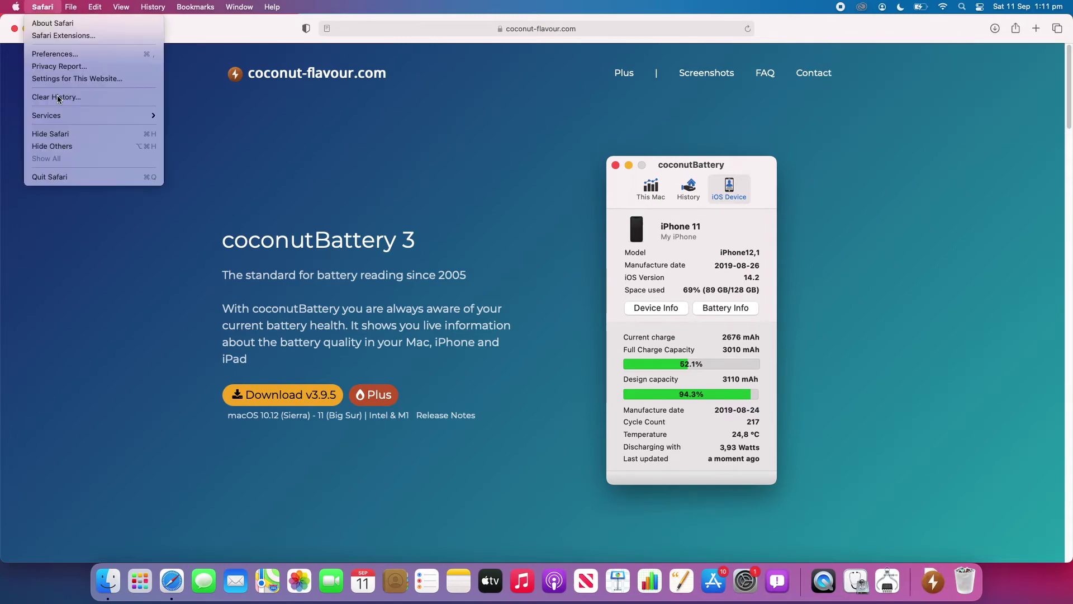
pyautogui.click(55, 178)
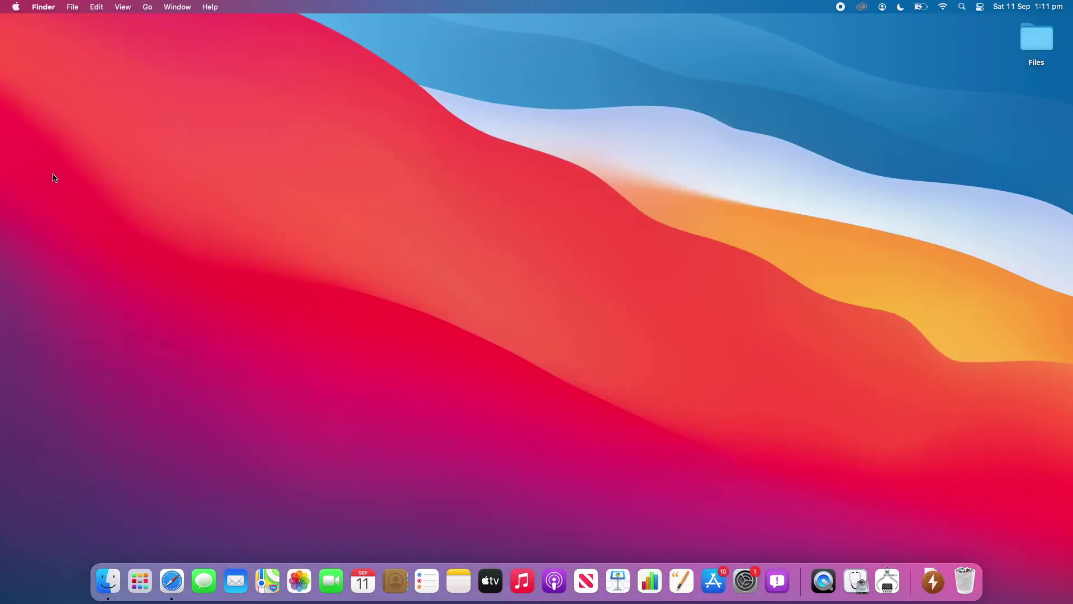
pyautogui.click(935, 584)
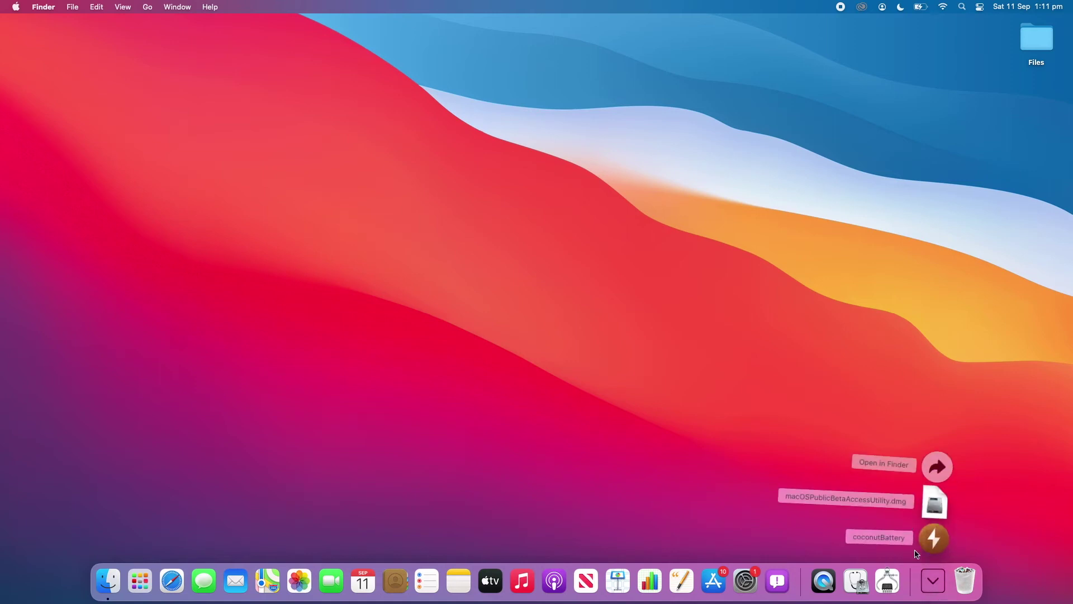
pyautogui.click(937, 543)
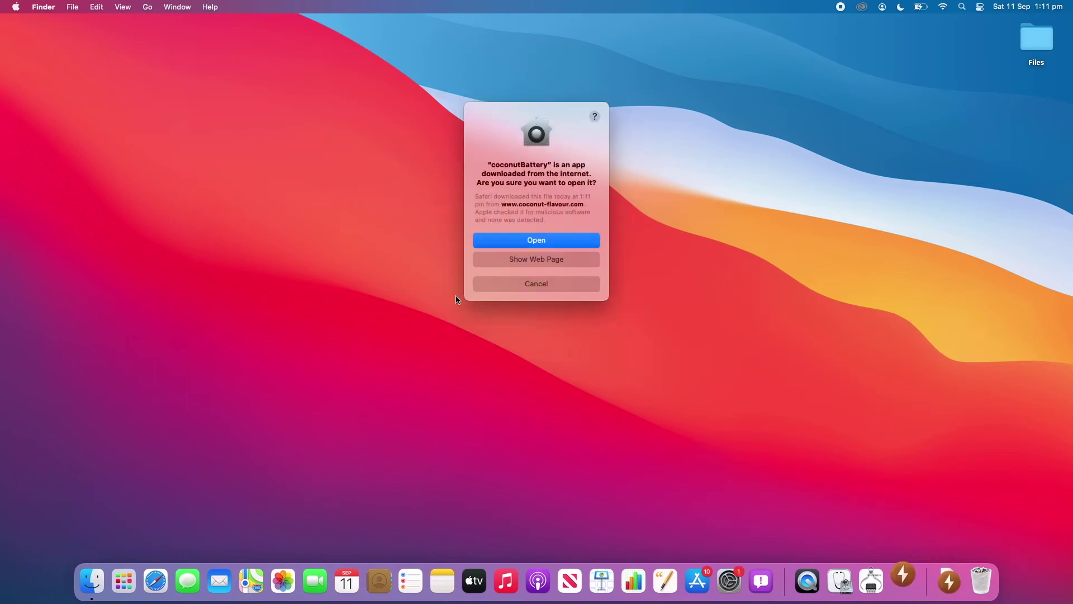
# Step: Approve opening the downloaded coconutBattery and enable automatic update checks
pyautogui.click(503, 240)
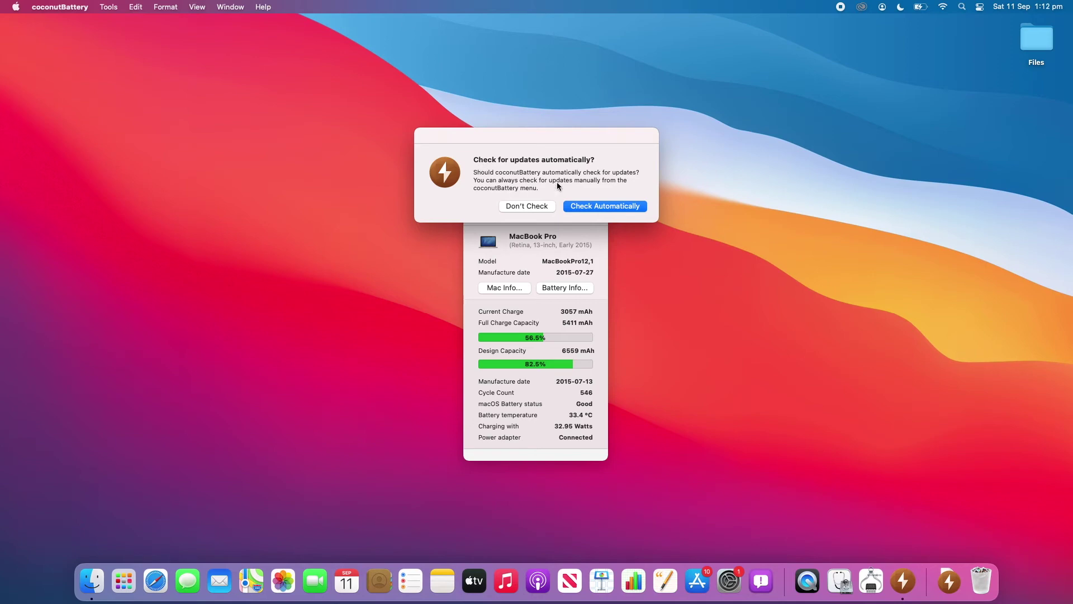
pyautogui.click(626, 208)
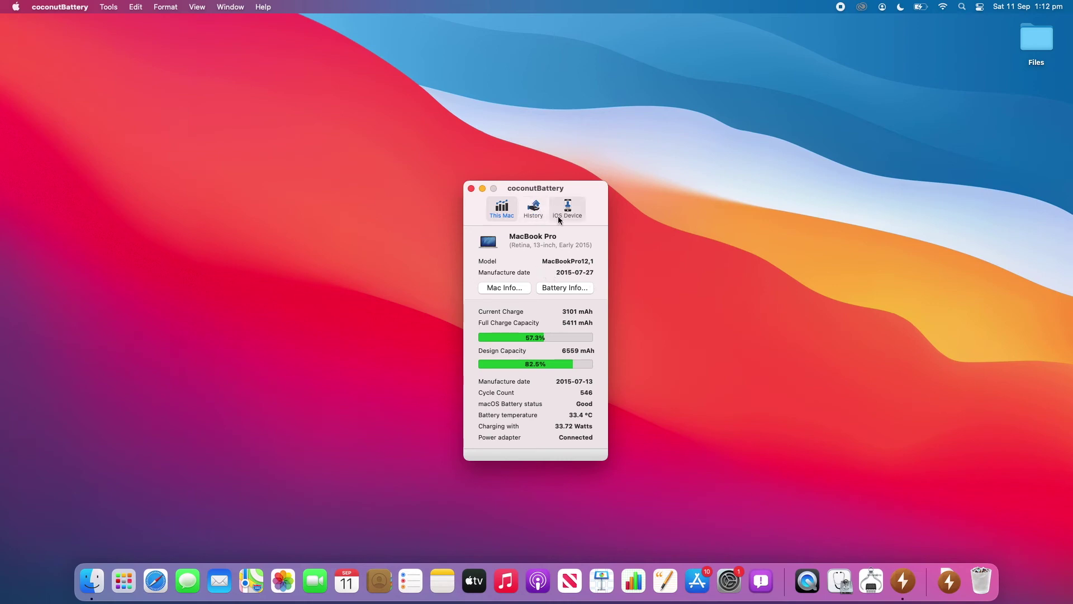
# Step: Switch coconutBattery to its History tab showing 73 months, 83% health, 546 cycles
pyautogui.click(534, 217)
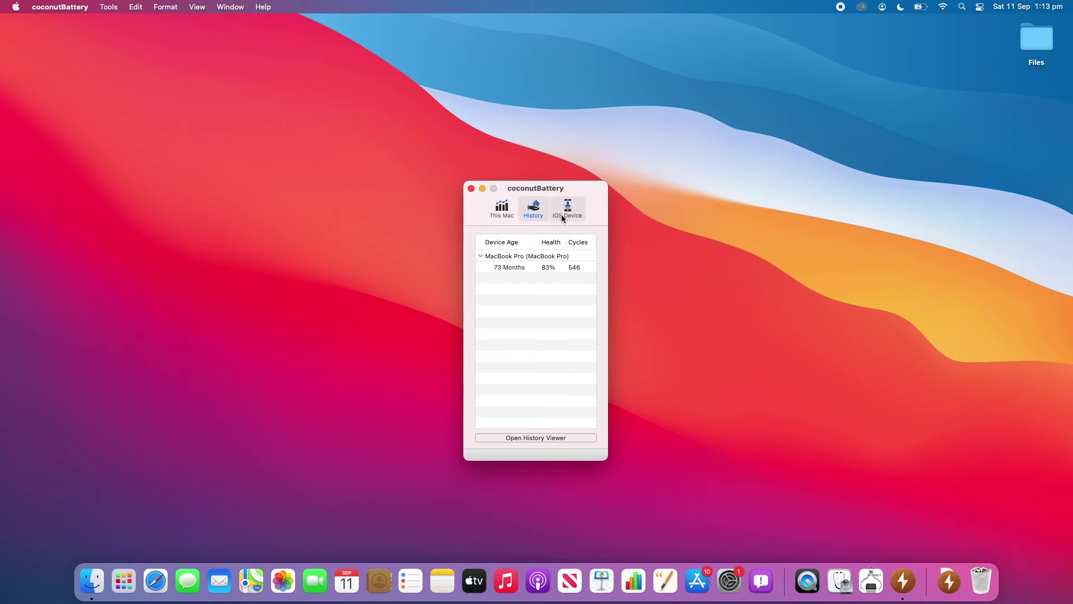
pyautogui.click(576, 207)
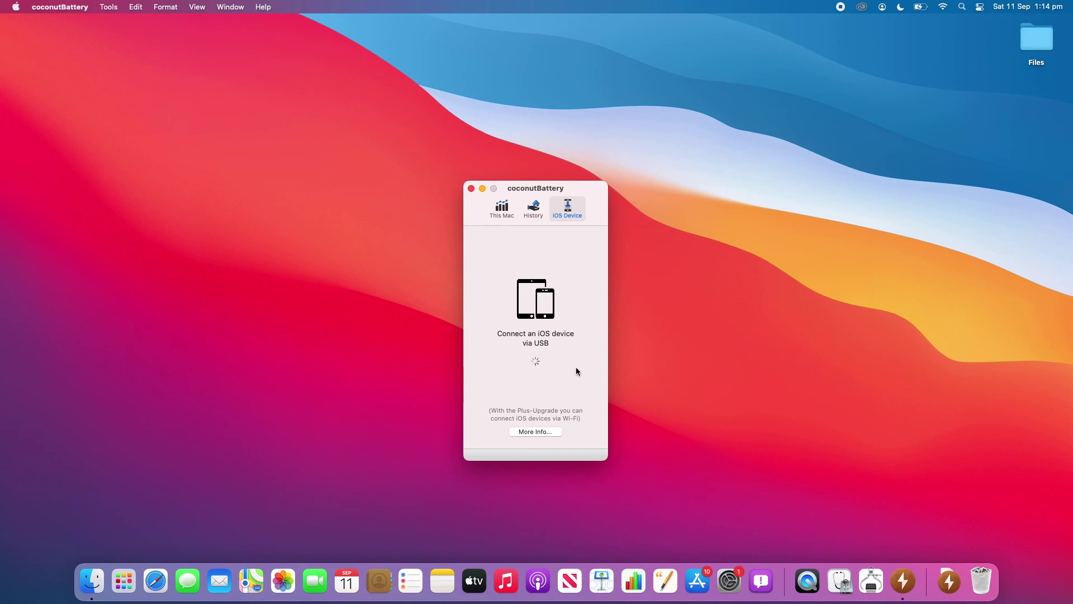
# Step: Show coconutBattery's This Mac readout and move its window to the right side of the screen
pyautogui.click(540, 207)
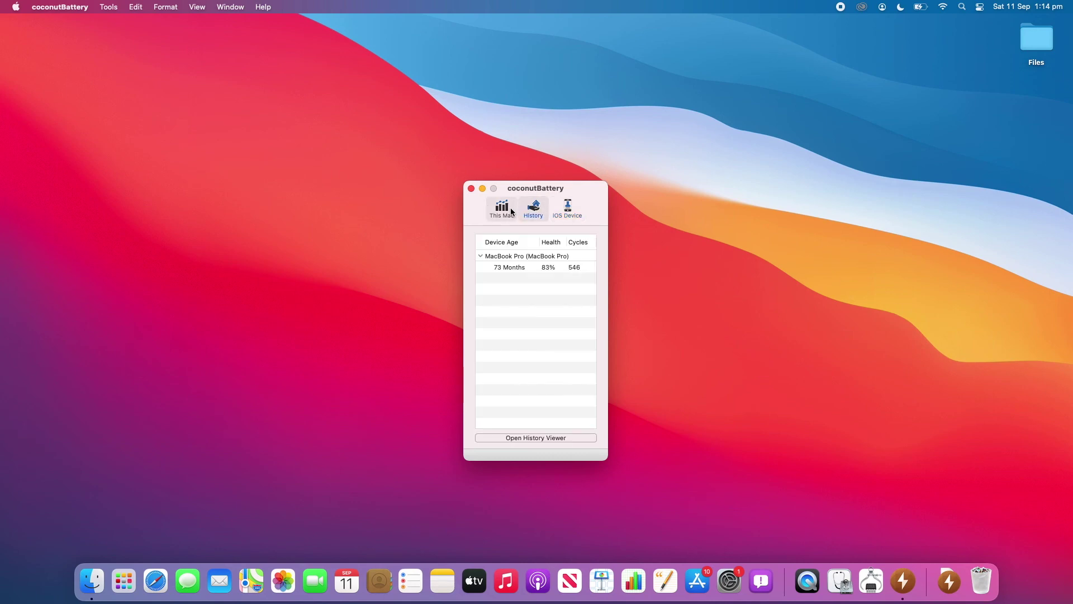
pyautogui.click(511, 208)
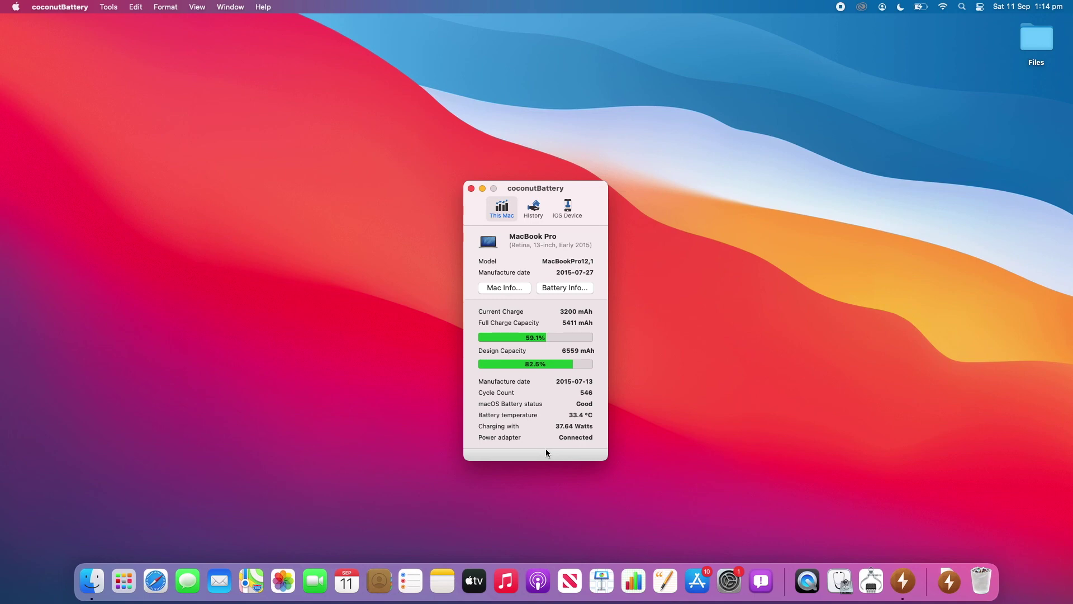
pyautogui.moveTo(578, 184); pyautogui.dragTo(884, 142)
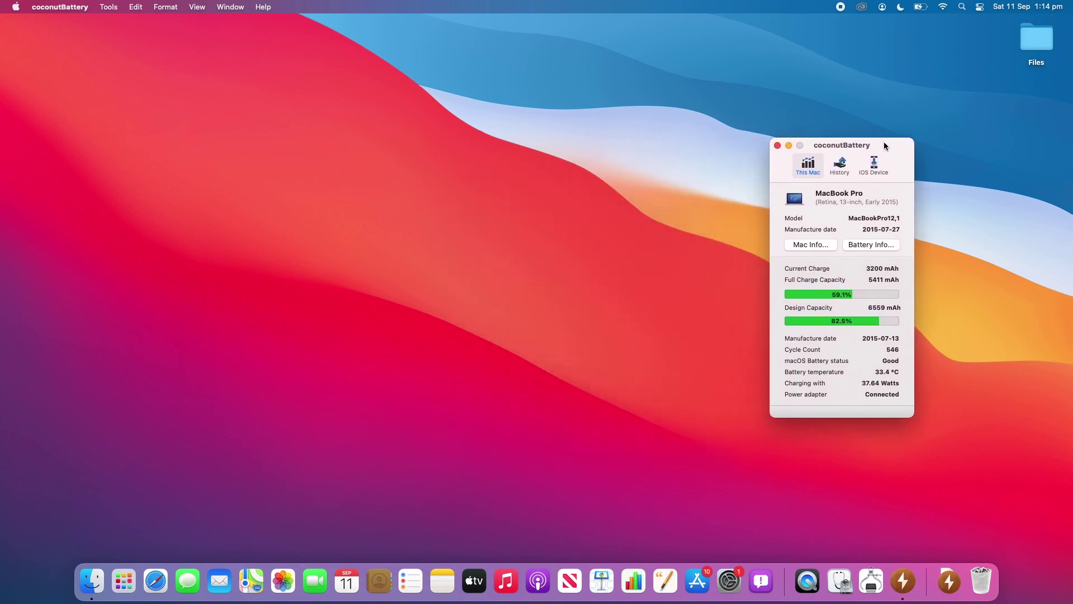
pyautogui.click(20, 6)
# Step: Open System Information's Power report (546 cycles, 5411 mAh) and place it beside coconutBattery
pyautogui.keyDown('alt'); pyautogui.click(33, 23); pyautogui.keyUp('alt')
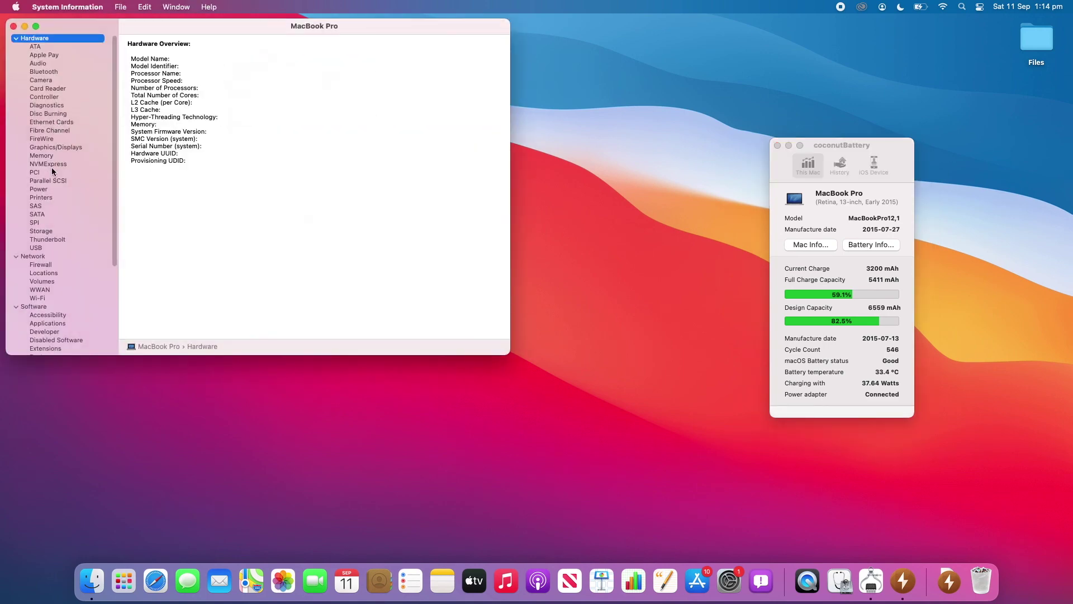
pyautogui.click(46, 190)
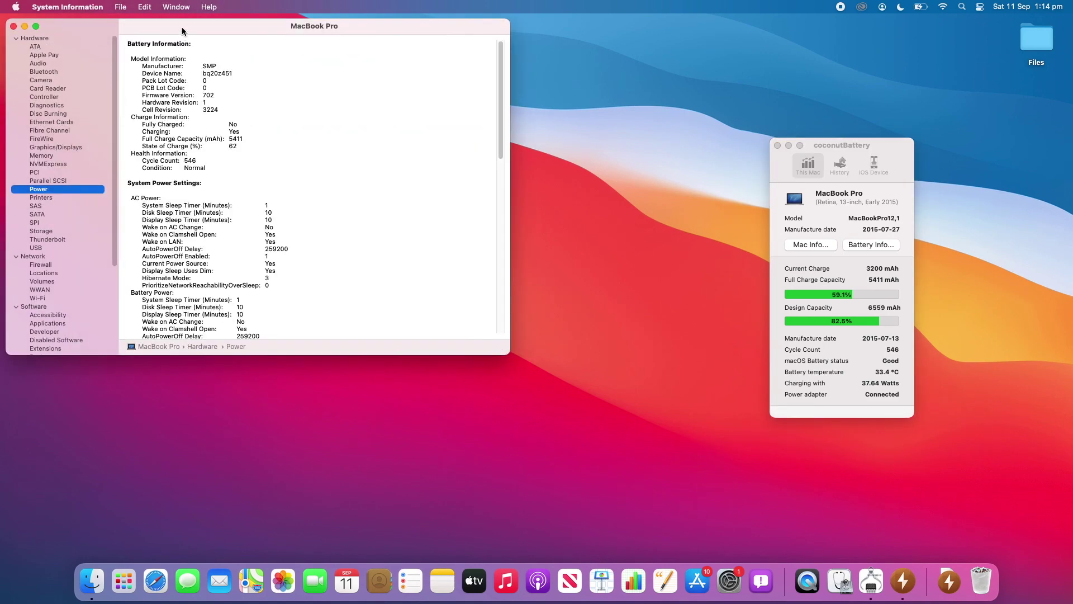
pyautogui.moveTo(182, 27); pyautogui.dragTo(351, 123)
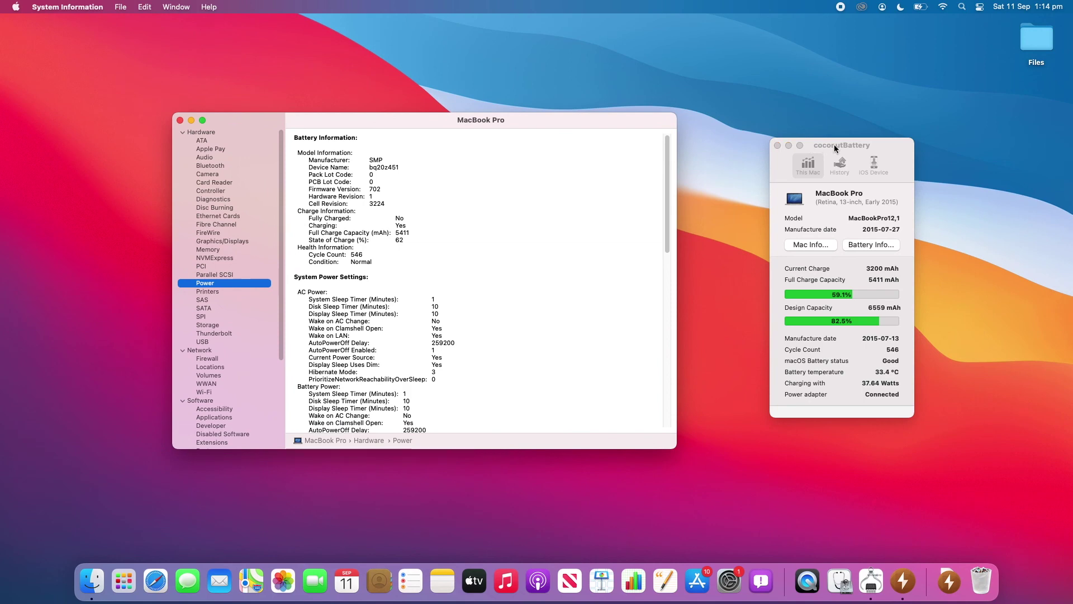
pyautogui.moveTo(836, 146); pyautogui.dragTo(826, 149)
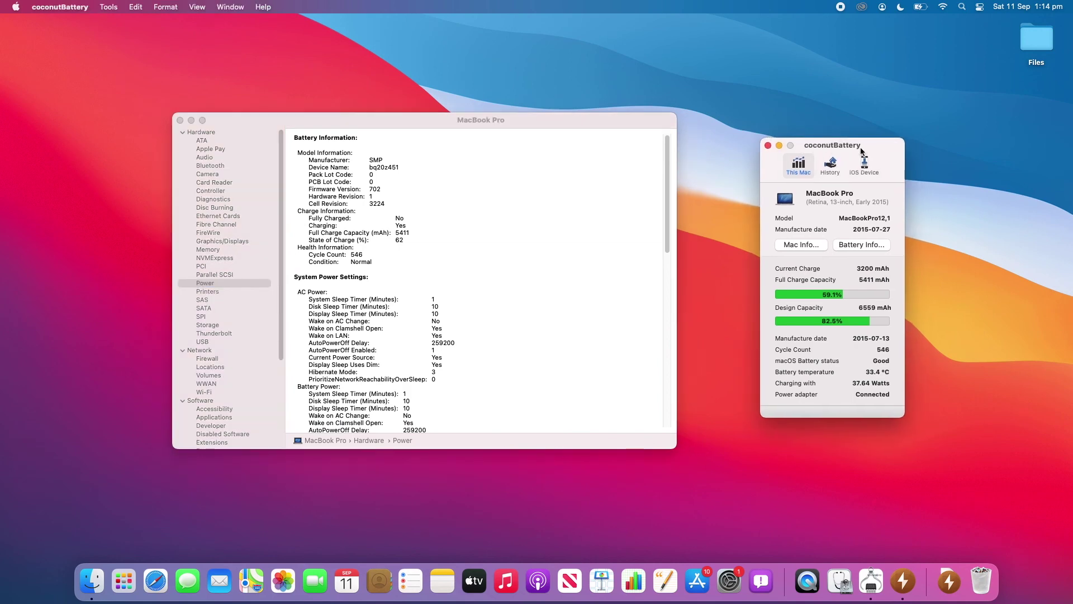